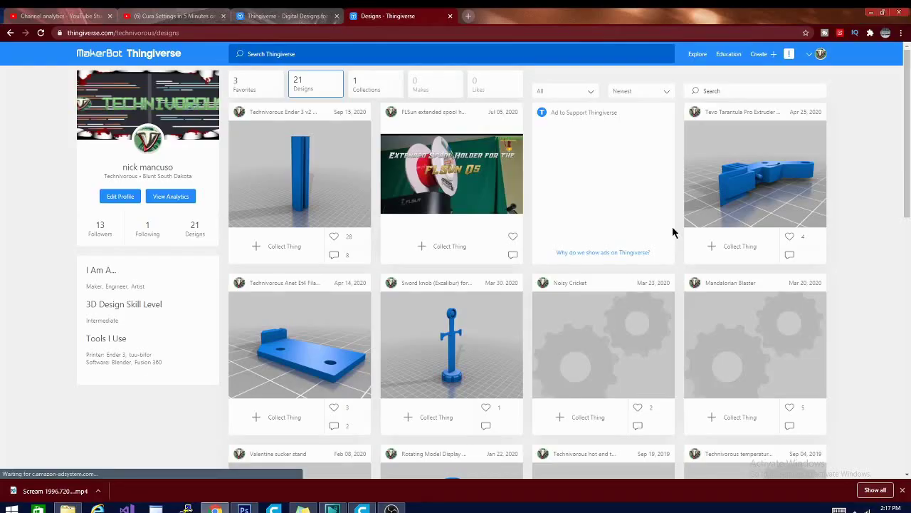
# - Open the Technivorous hot end tool design from the Thingiverse designs list
pyautogui.scroll(-3, 565, 321)
pyautogui.scroll(-1, 563, 321)
pyautogui.click(572, 211)
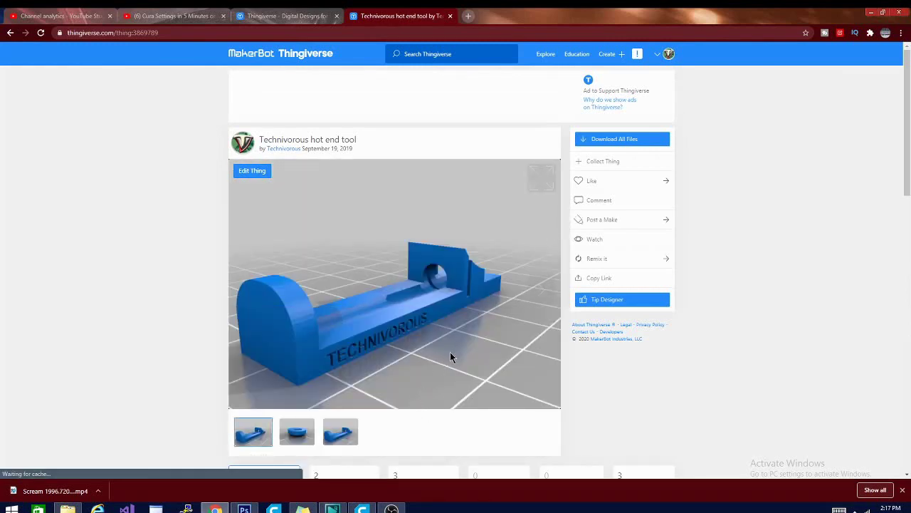
# - Preview the design's ring and tool images, then download all its files as a zip
pyautogui.scroll(-2, 433, 359)
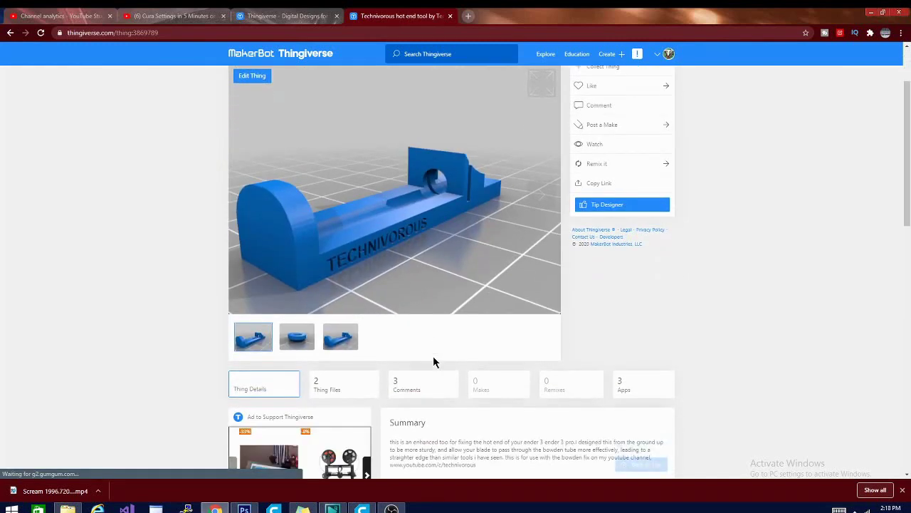
pyautogui.click(292, 284)
pyautogui.scroll(1, 290, 285)
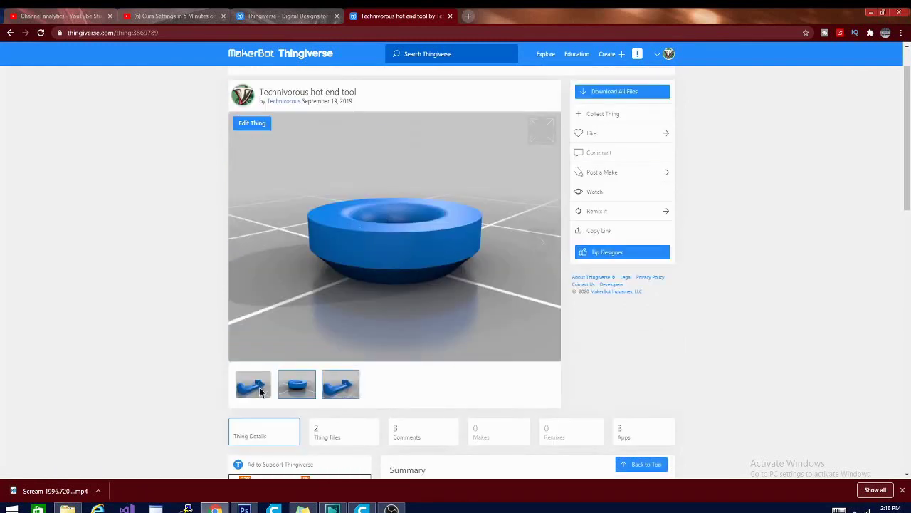
pyautogui.click(250, 390)
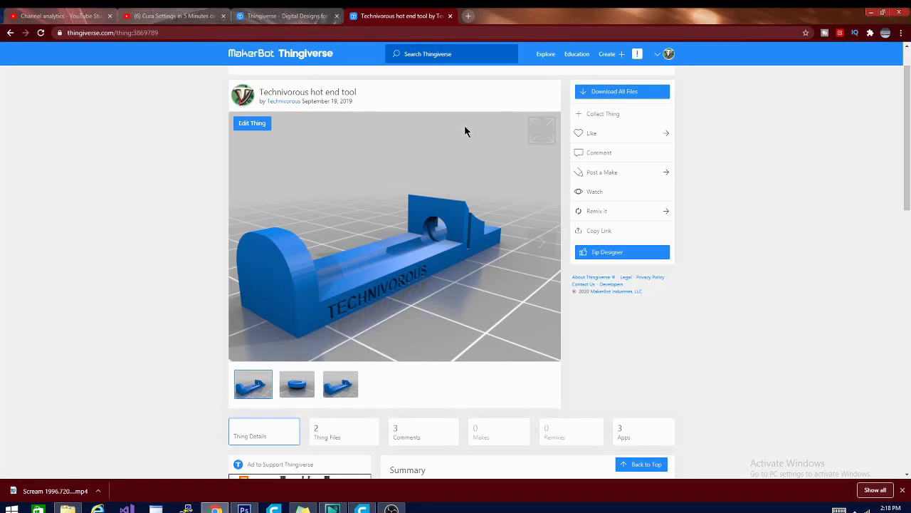
pyautogui.click(622, 92)
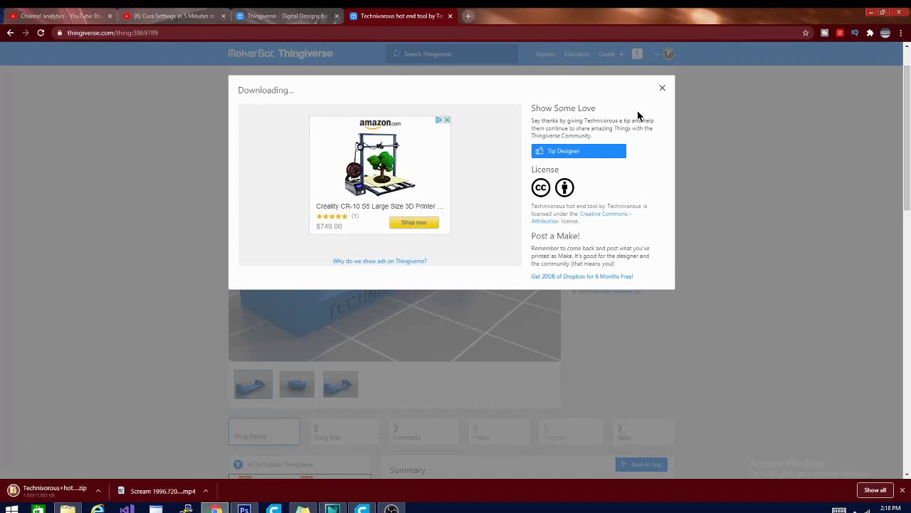
# - Open the downloaded zip and its files folder in File Explorer
pyautogui.click(54, 494)
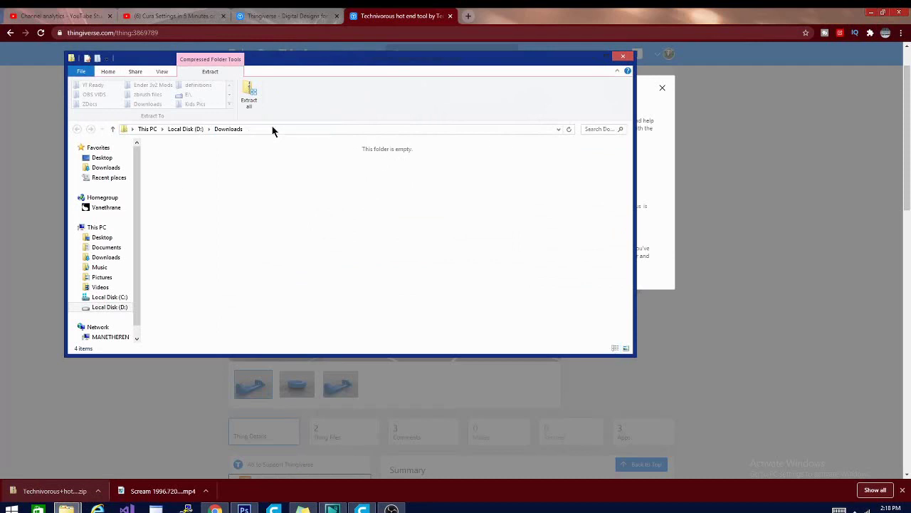
pyautogui.click(273, 129)
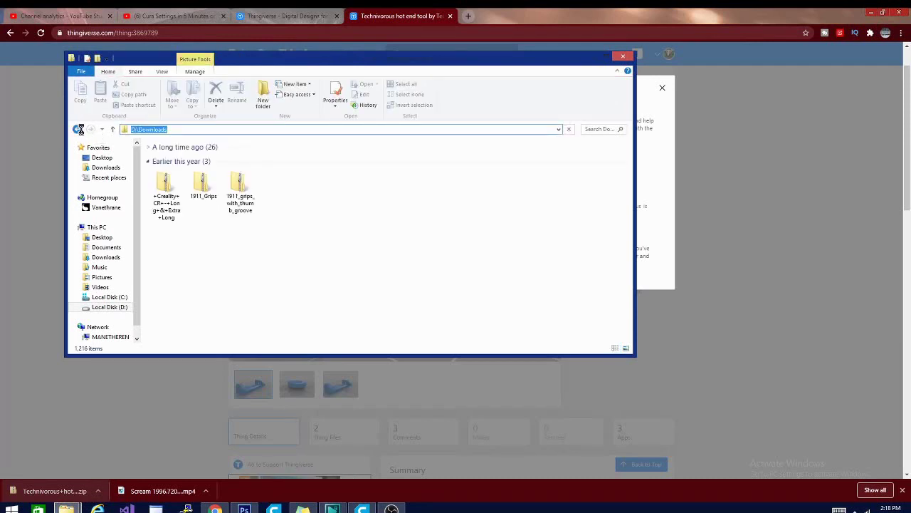
pyautogui.click(79, 129)
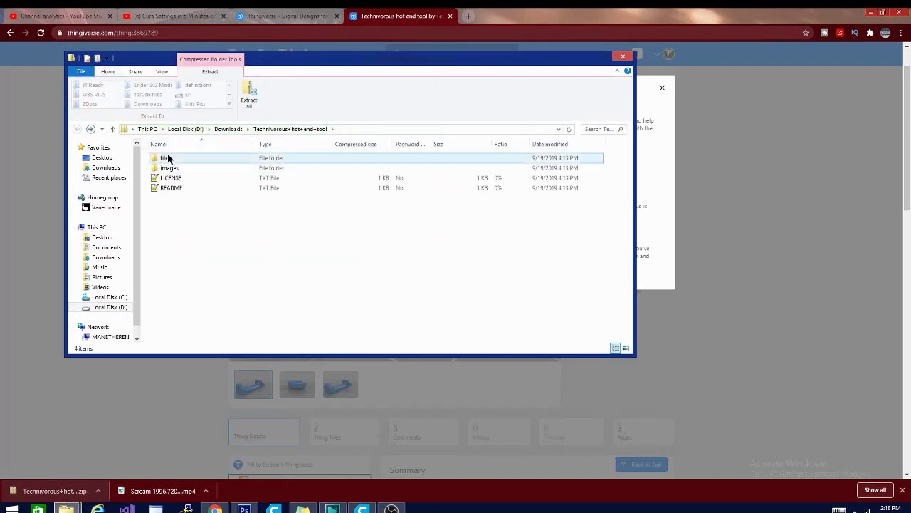
pyautogui.doubleClick(167, 158)
# - Copy the hot end tool and spacer STLs into Downloads and search it for 'Technivoro'
pyautogui.click(171, 158)
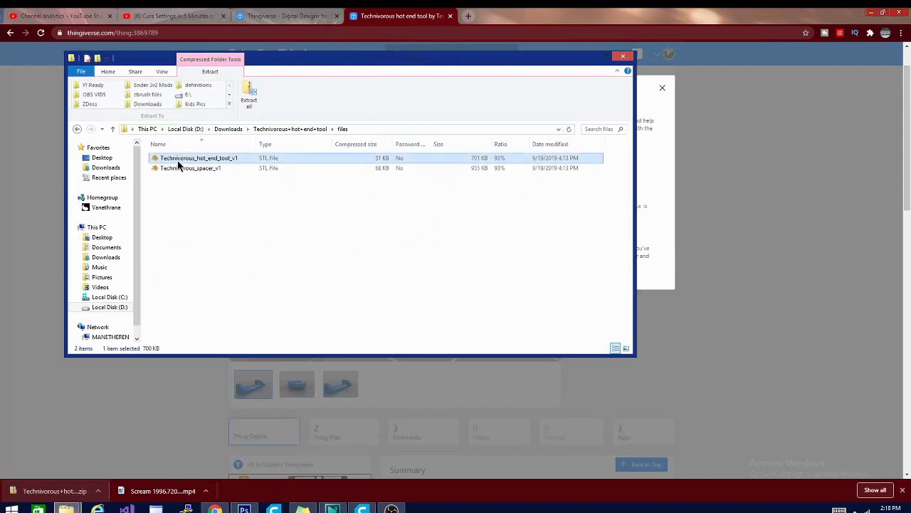
pyautogui.keyDown('shift'); pyautogui.click(183, 168); pyautogui.keyUp('shift')
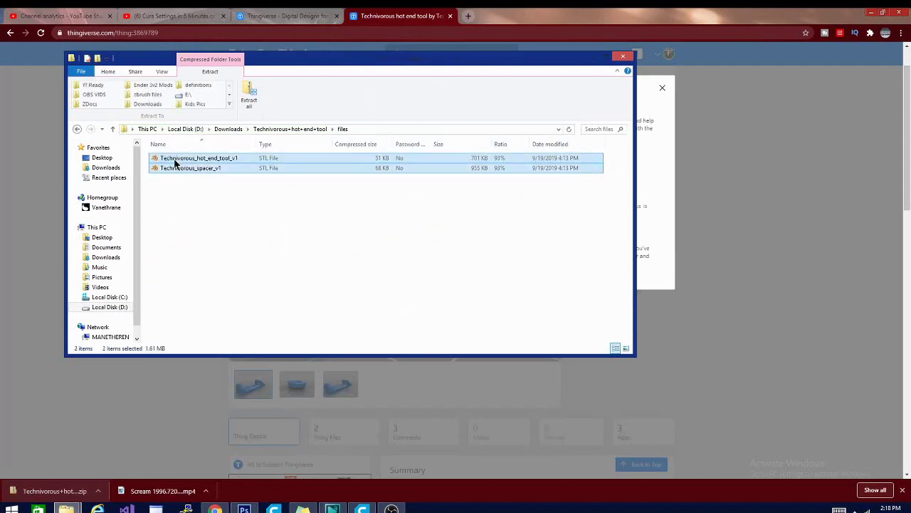
pyautogui.moveTo(171, 163); pyautogui.dragTo(227, 131)
pyautogui.click(227, 129)
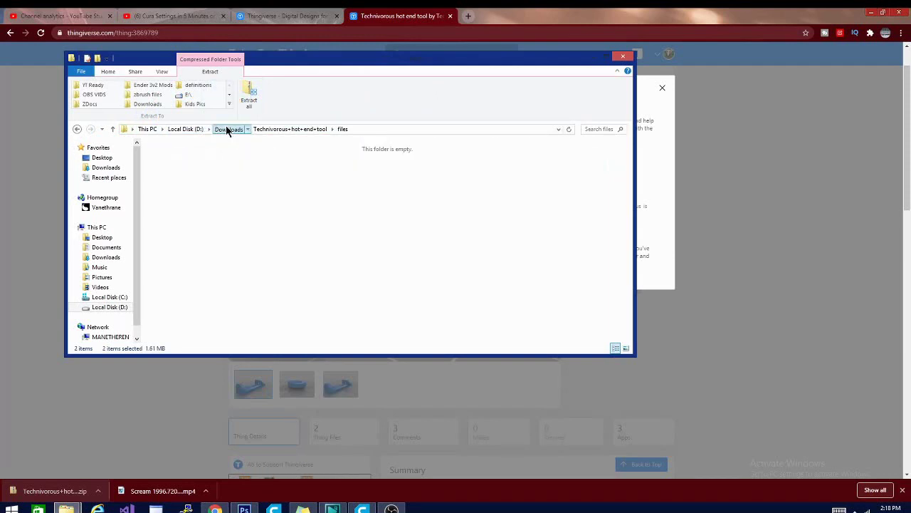
pyautogui.click(589, 127)
pyautogui.write('Technivorous')
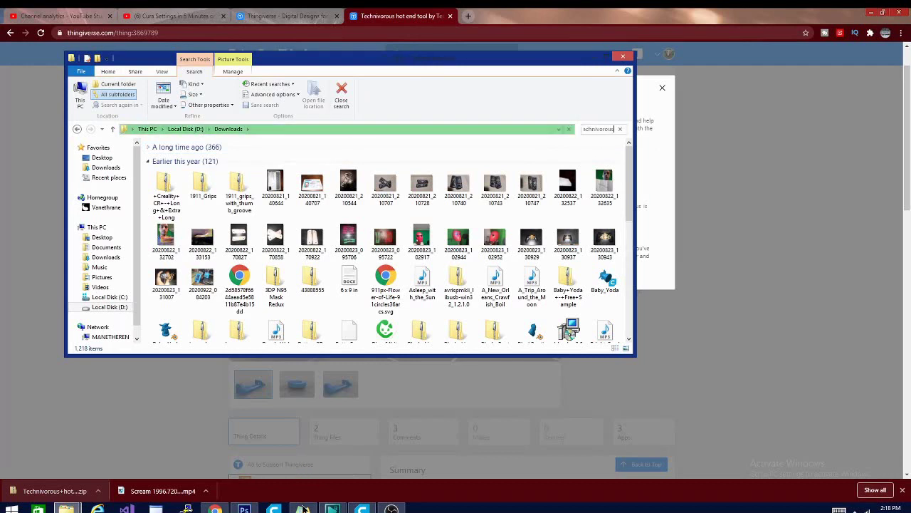
# - Delete the Leaning Tower model from Cura's build plate
pyautogui.click(362, 508)
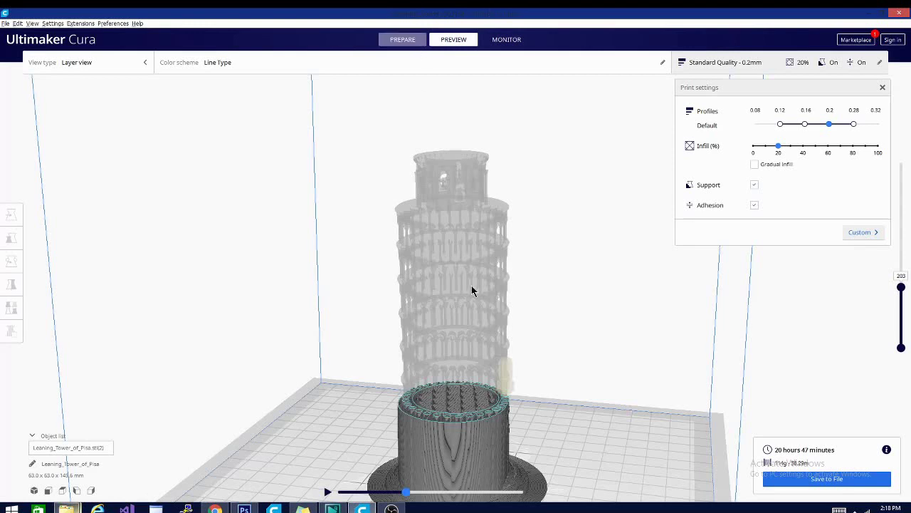
pyautogui.click(481, 420)
pyautogui.press('Delete')
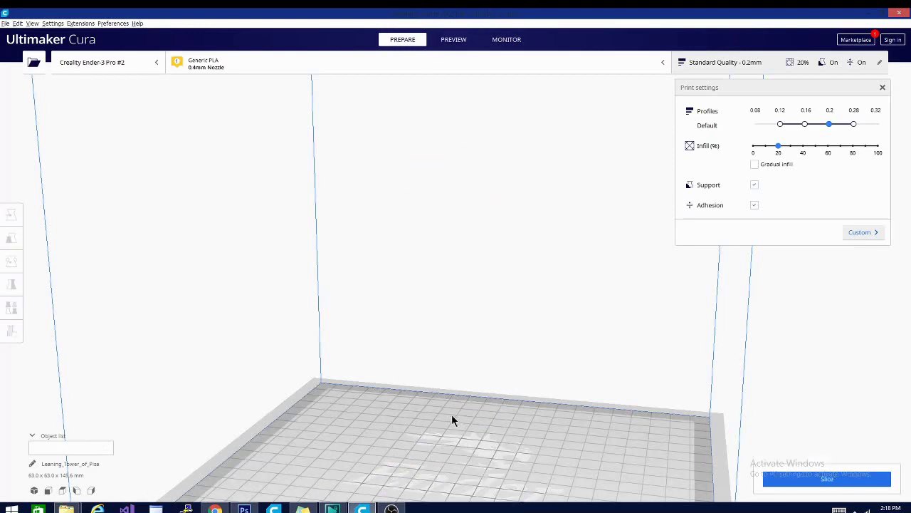
# - Load a hot end tool v2 file onto the plate by mistake, then delete it
pyautogui.moveTo(66, 508)
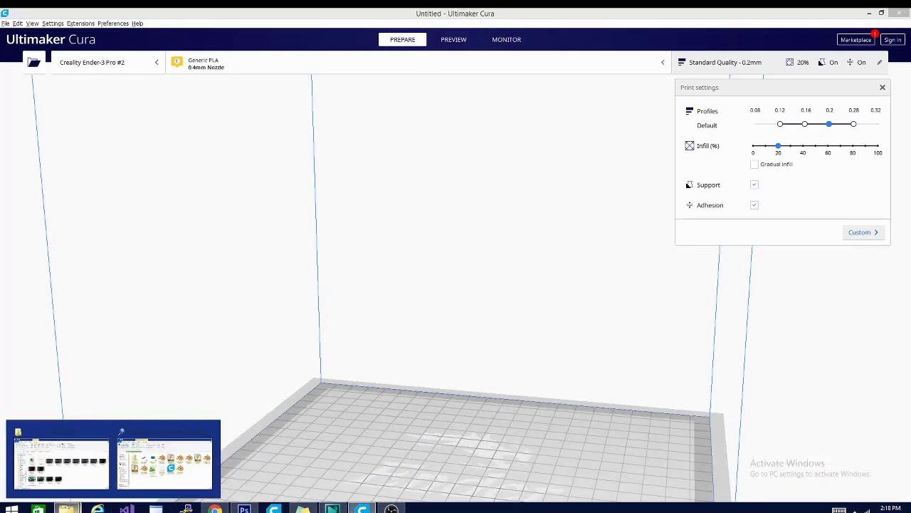
pyautogui.click(165, 460)
pyautogui.click(228, 181)
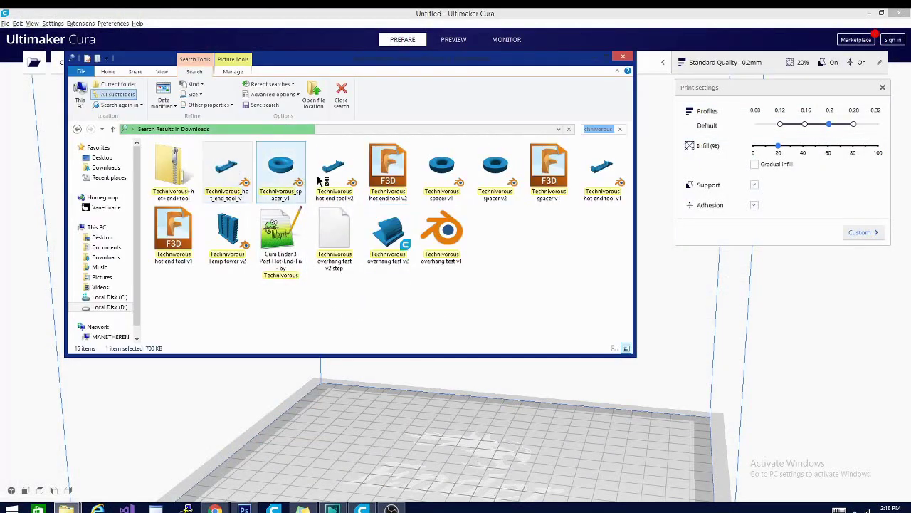
pyautogui.moveTo(322, 178); pyautogui.dragTo(460, 413)
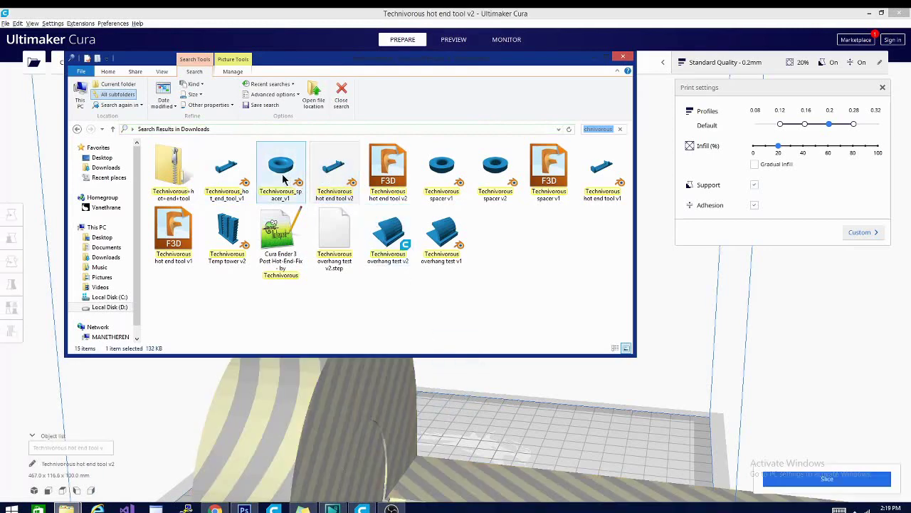
pyautogui.click(351, 394)
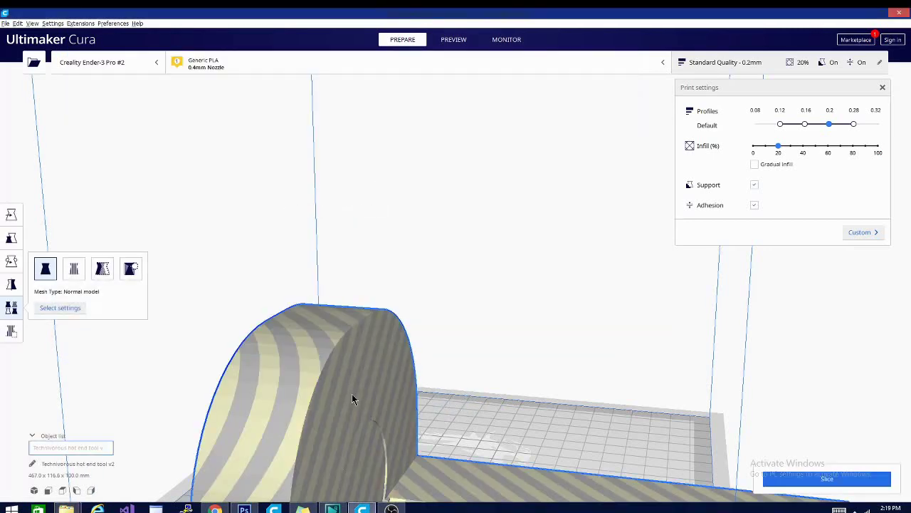
pyautogui.press('Delete')
# - Place Technivorous_hot_end_tool_v1 and Technivorous_spacer_v1 on the build plate and close Explorer
pyautogui.moveTo(66, 509)
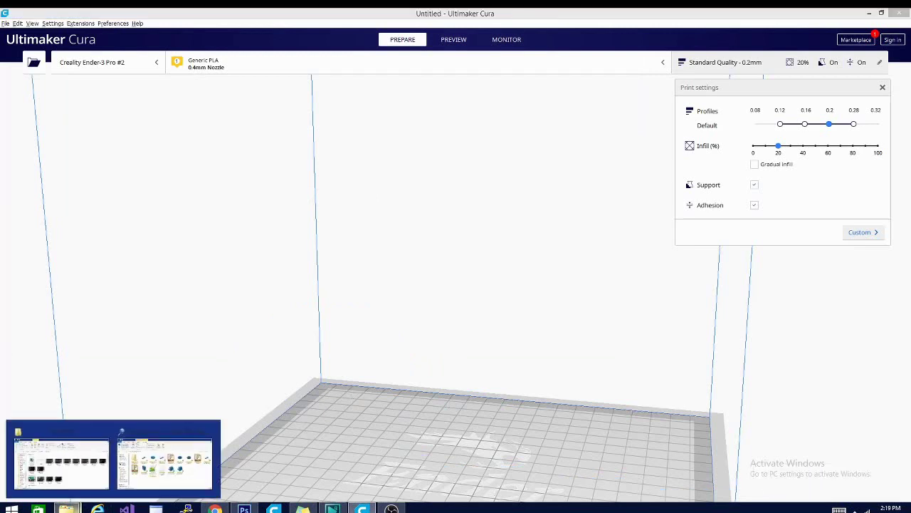
pyautogui.click(139, 481)
pyautogui.moveTo(226, 168); pyautogui.dragTo(420, 436)
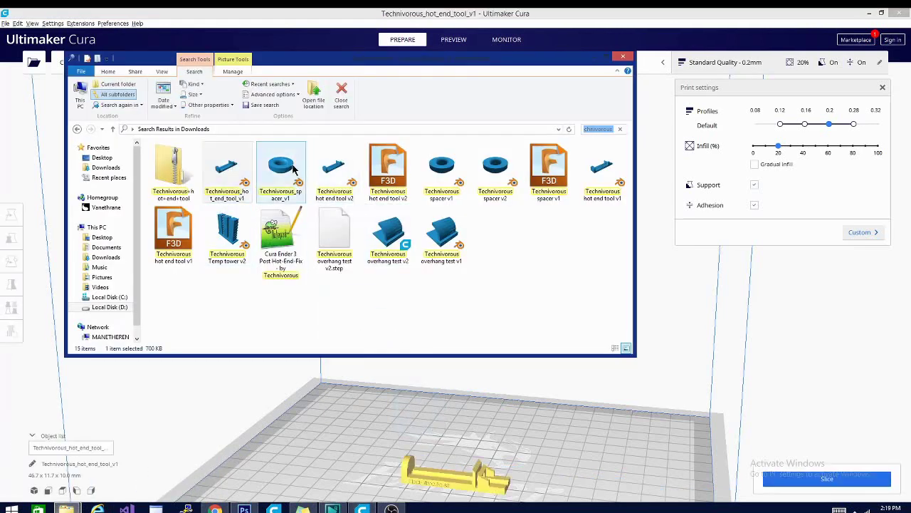
pyautogui.moveTo(282, 166); pyautogui.dragTo(515, 433)
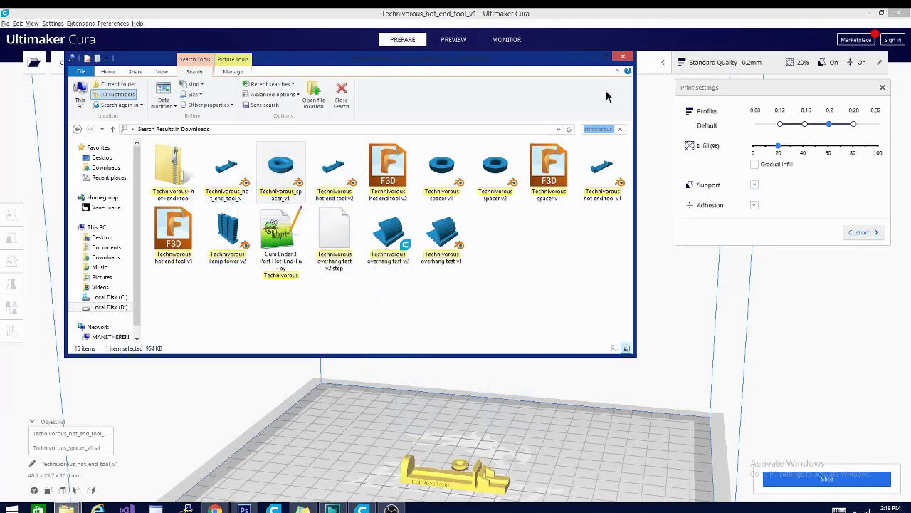
pyautogui.click(623, 58)
pyautogui.moveTo(620, 71); pyautogui.dragTo(730, 345, button='right')
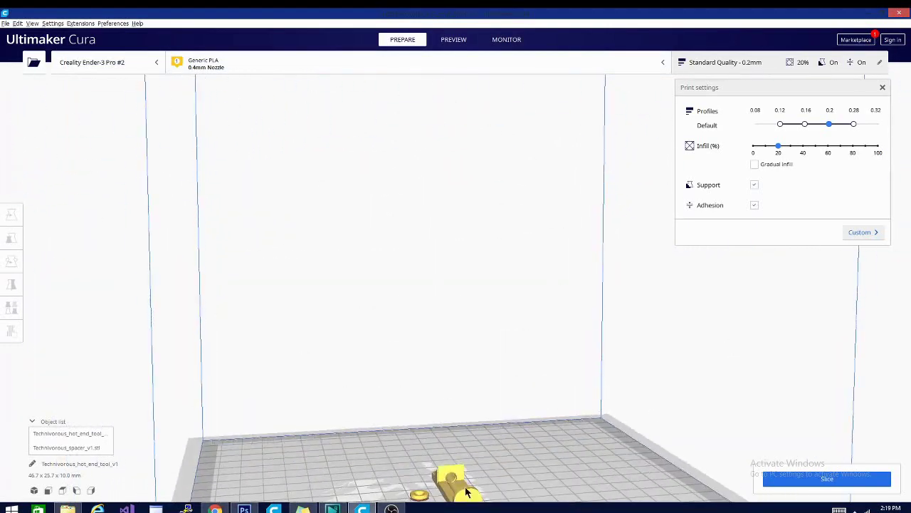
# - Lay a chosen face of the spacer flat on the build plate using Rotate's face alignment
pyautogui.click(422, 496)
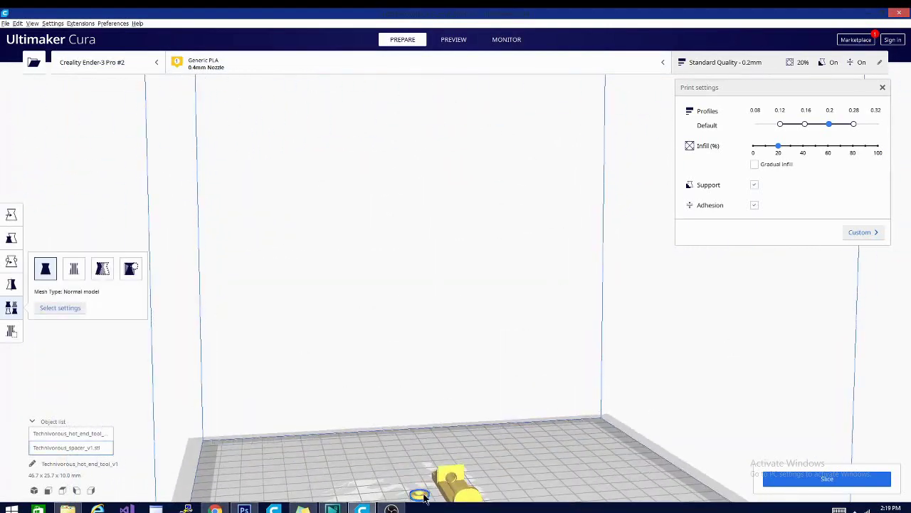
pyautogui.click(12, 262)
pyautogui.click(102, 267)
pyautogui.click(416, 495)
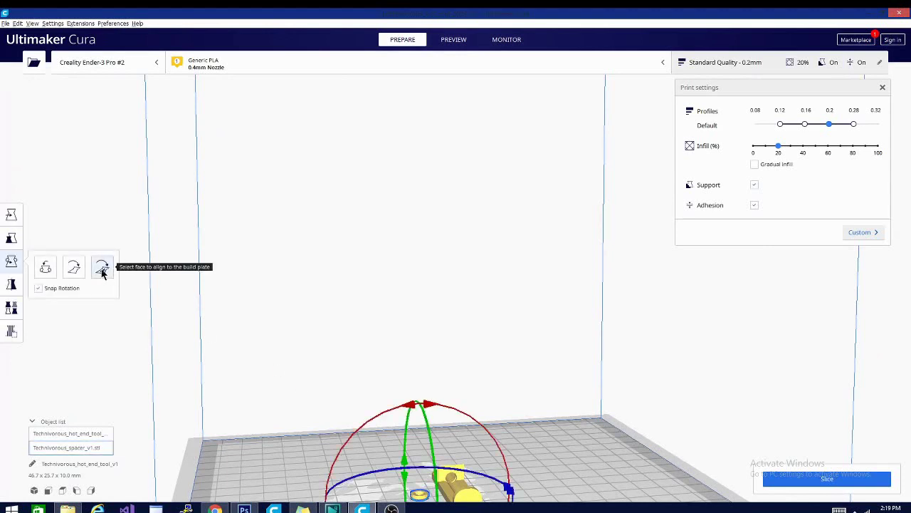
# - Zoom out to view the whole plate and show the preset printer list
pyautogui.click(102, 267)
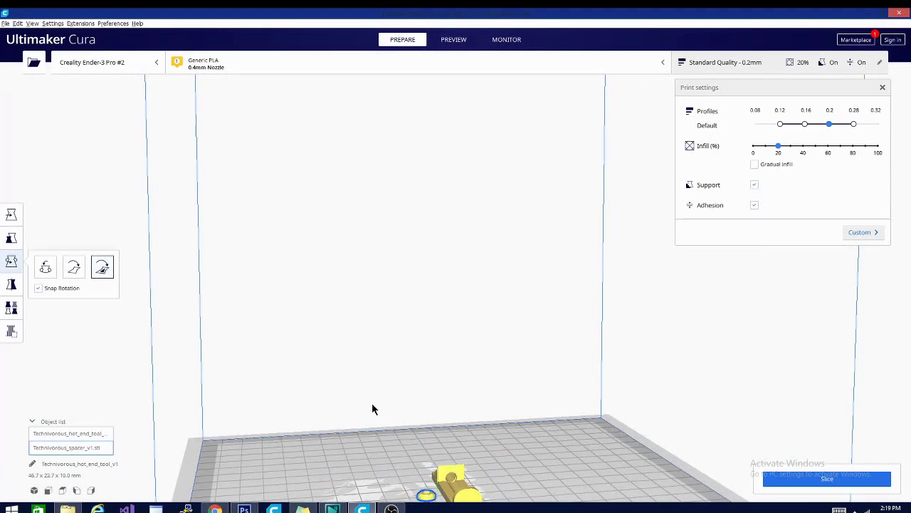
pyautogui.moveTo(372, 408); pyautogui.dragTo(670, 457, button='right')
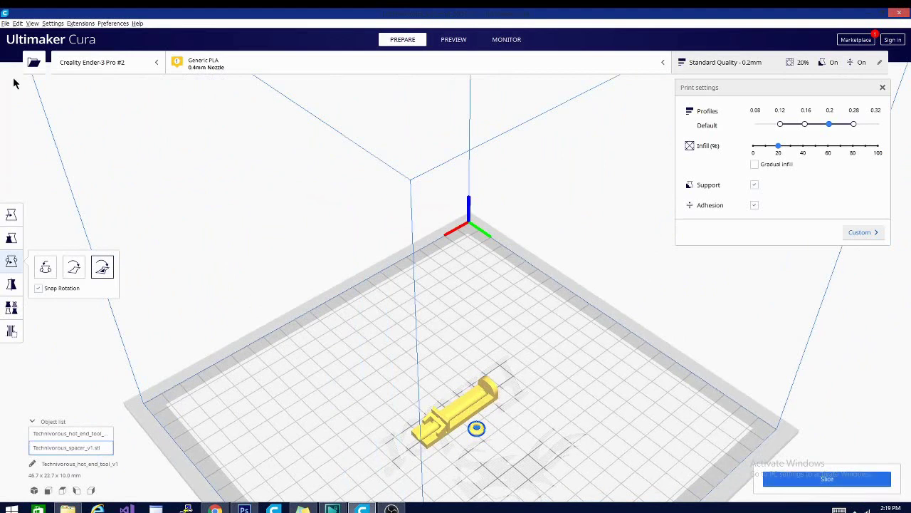
pyautogui.click(132, 61)
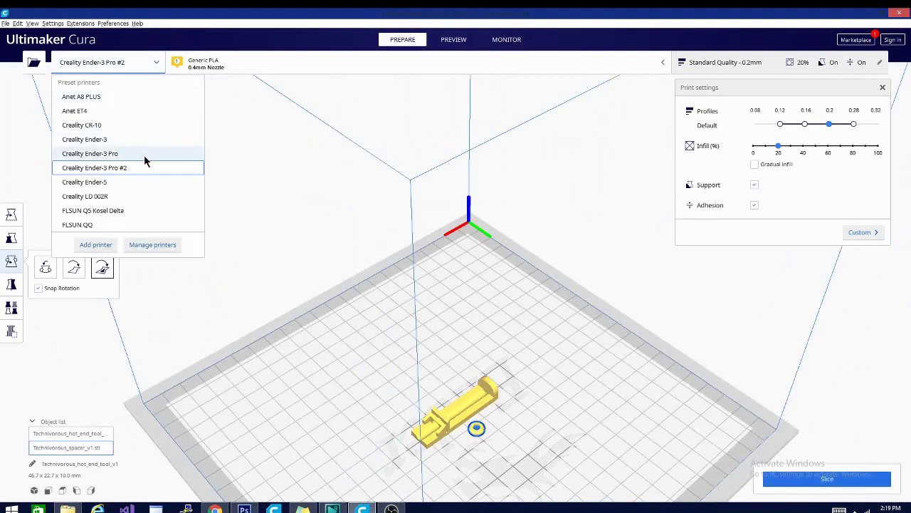